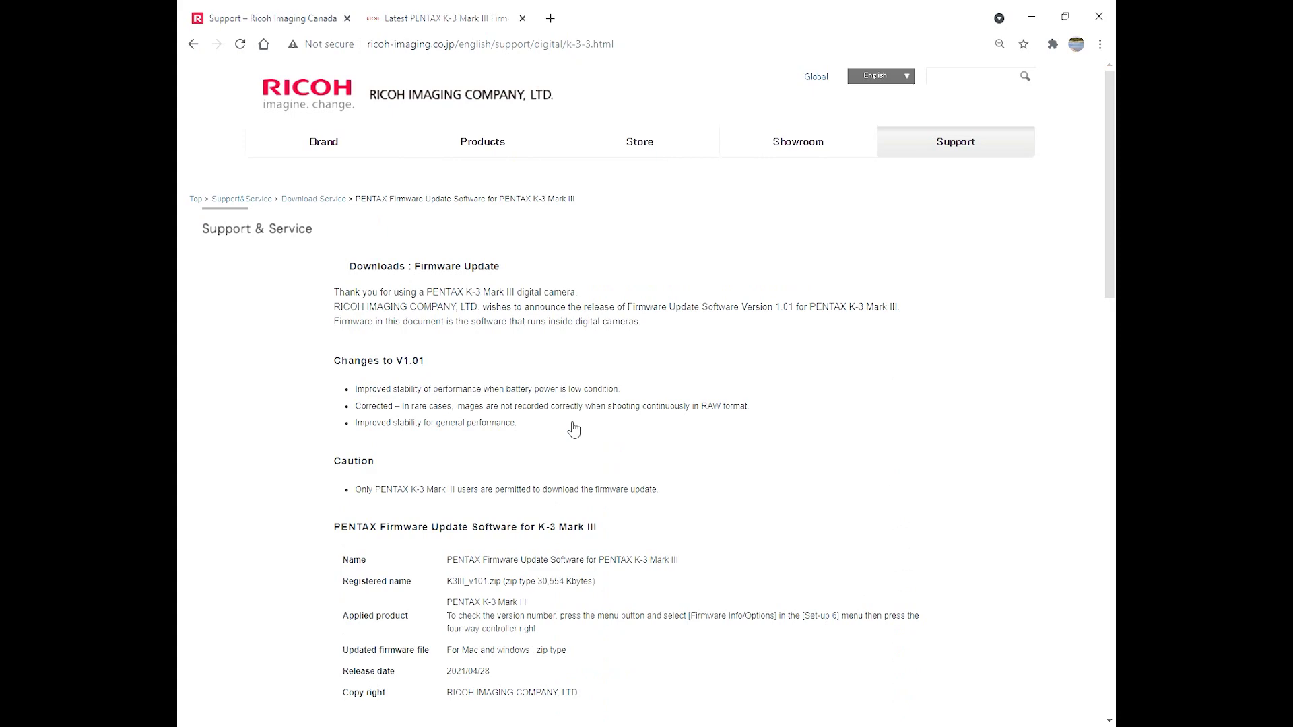
scroll(573, 430, "down", 1)
scroll(573, 429, "down", 2)
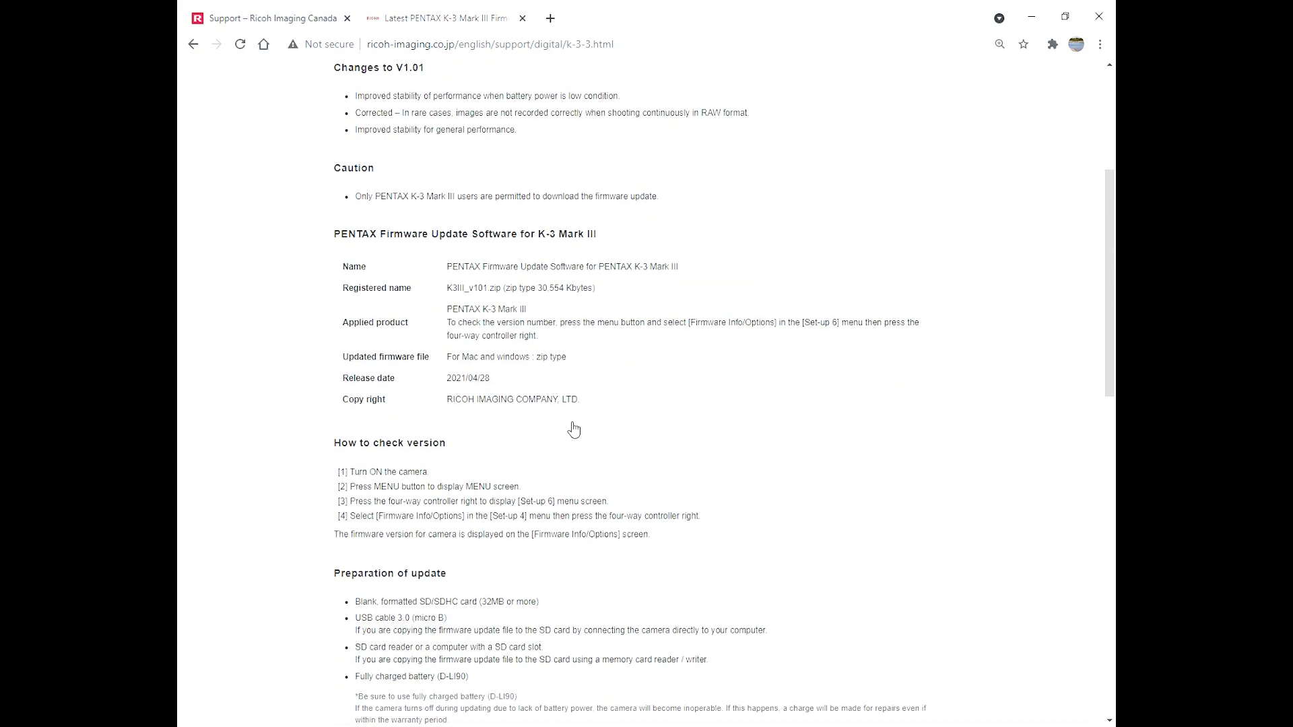
scroll(573, 430, "down", 1)
scroll(573, 430, "down", 1)
scroll(573, 430, "down", 3)
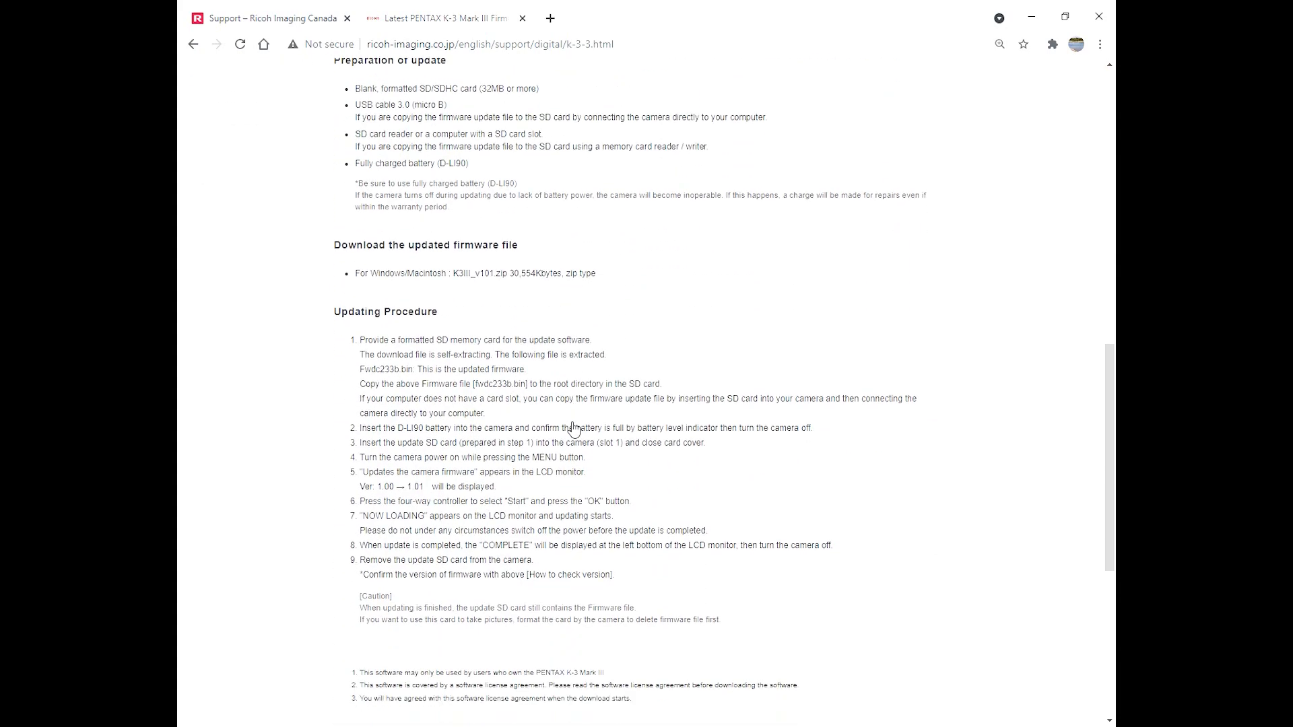
scroll(572, 430, "down", 2)
scroll(572, 430, "down", 1)
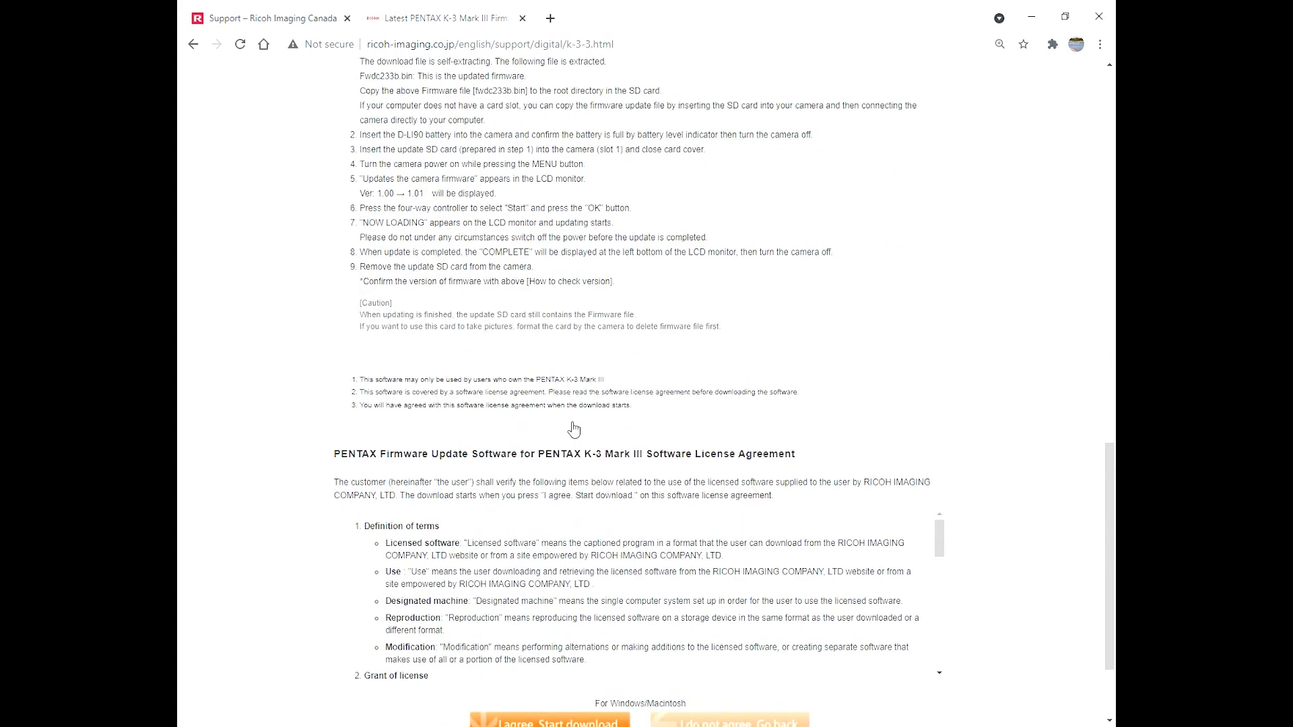
scroll(573, 429, "down", 1)
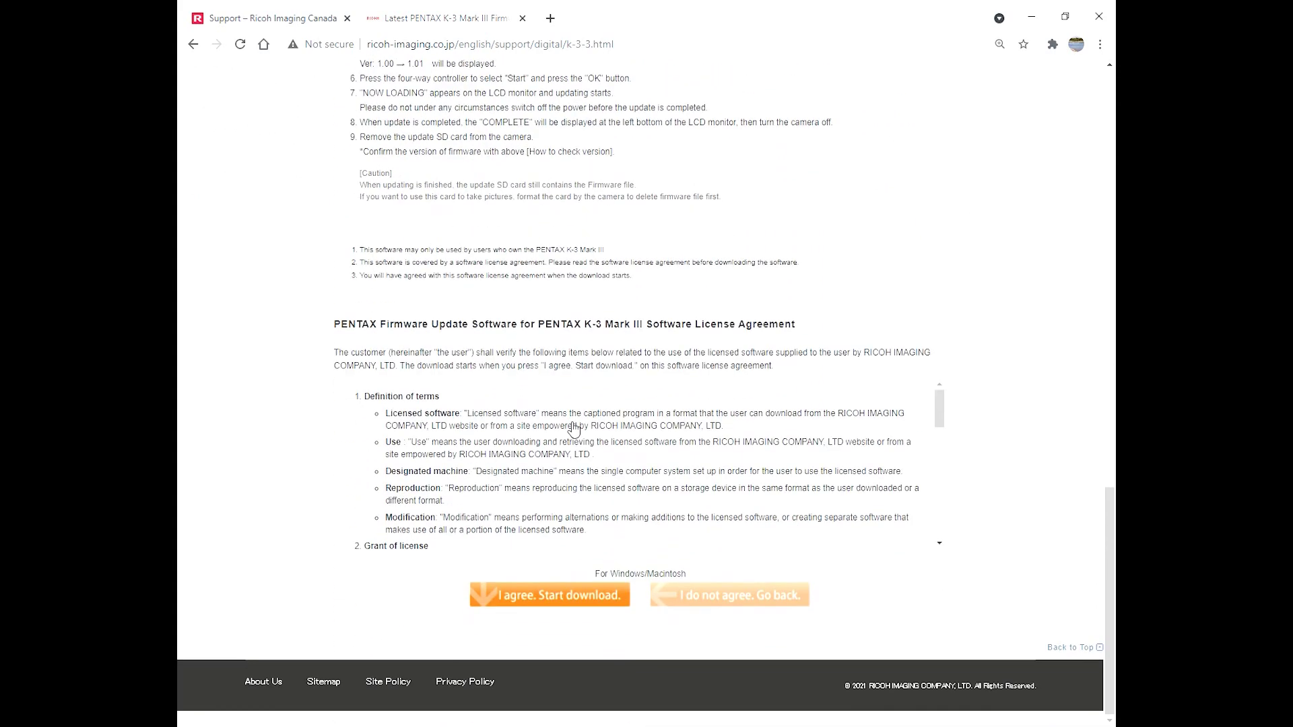
Accept the Ricoh software license to download K3III_v101.zip.
left_click(541, 604)
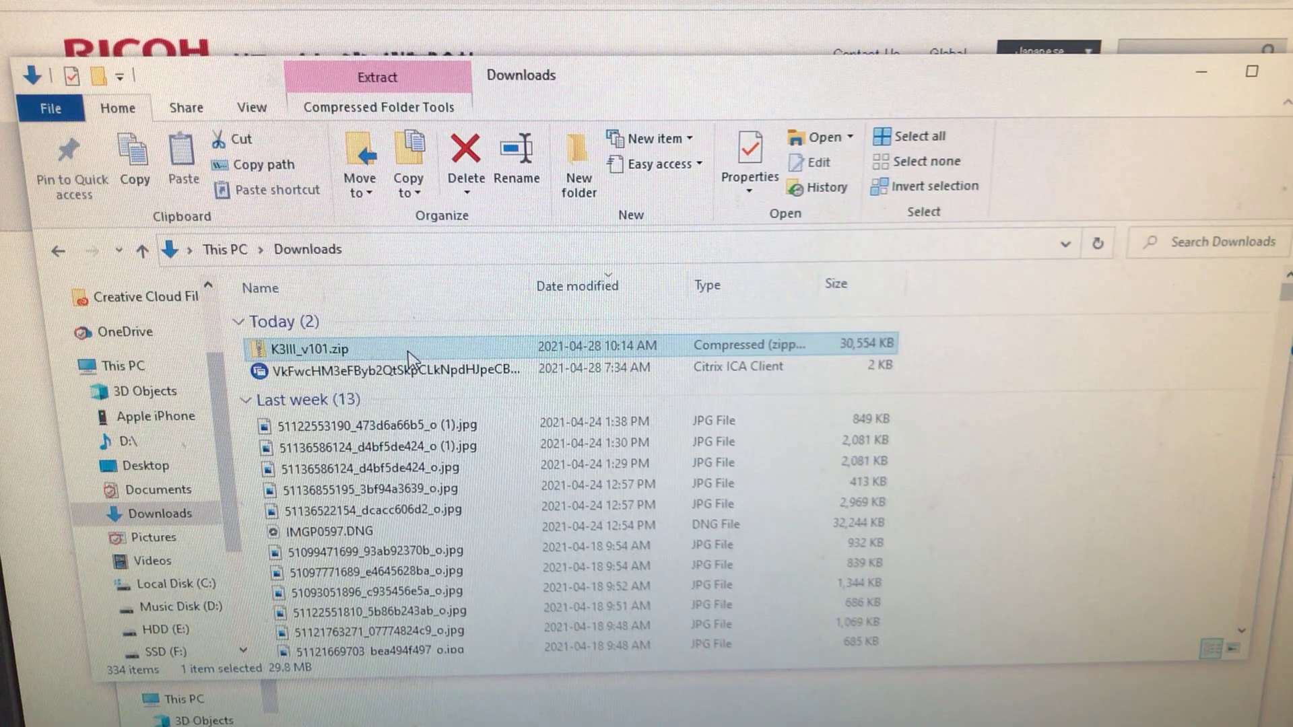
Extract K3III_v101.zip into a K3III_v101 folder and locate fwdc233b.bin inside it.
left_click(337, 374)
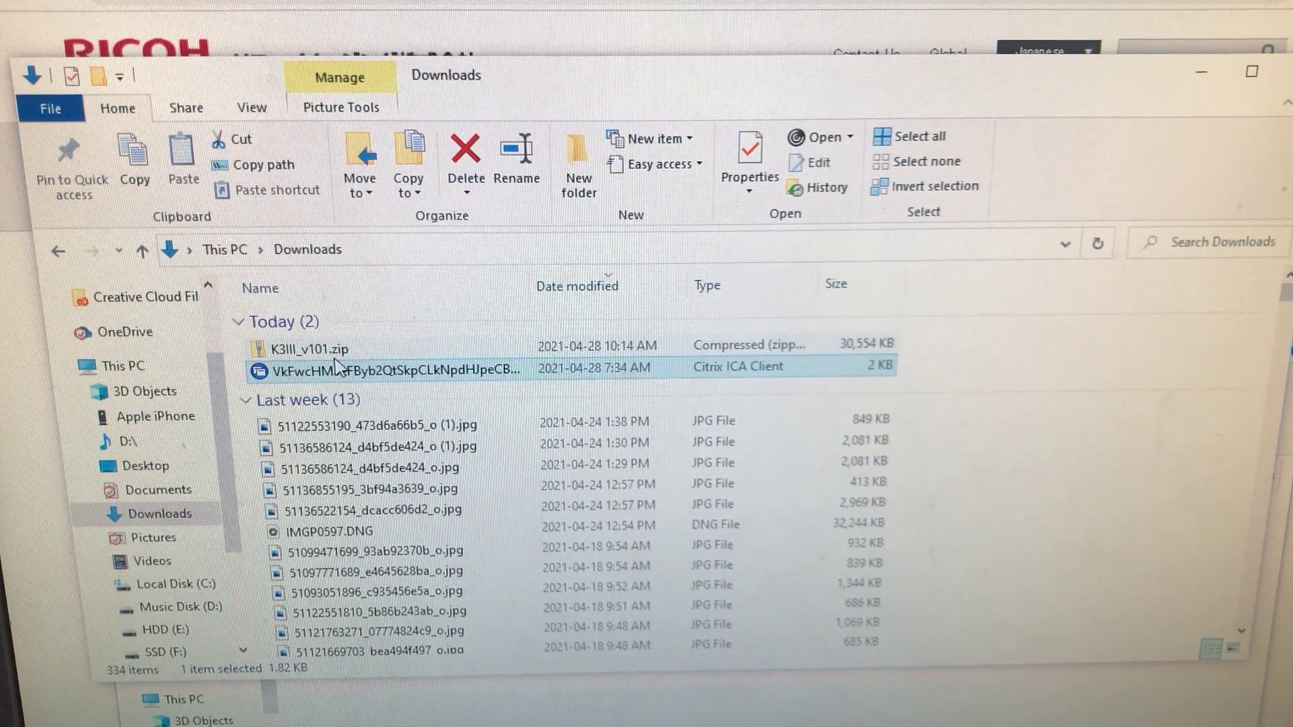
left_click(336, 354)
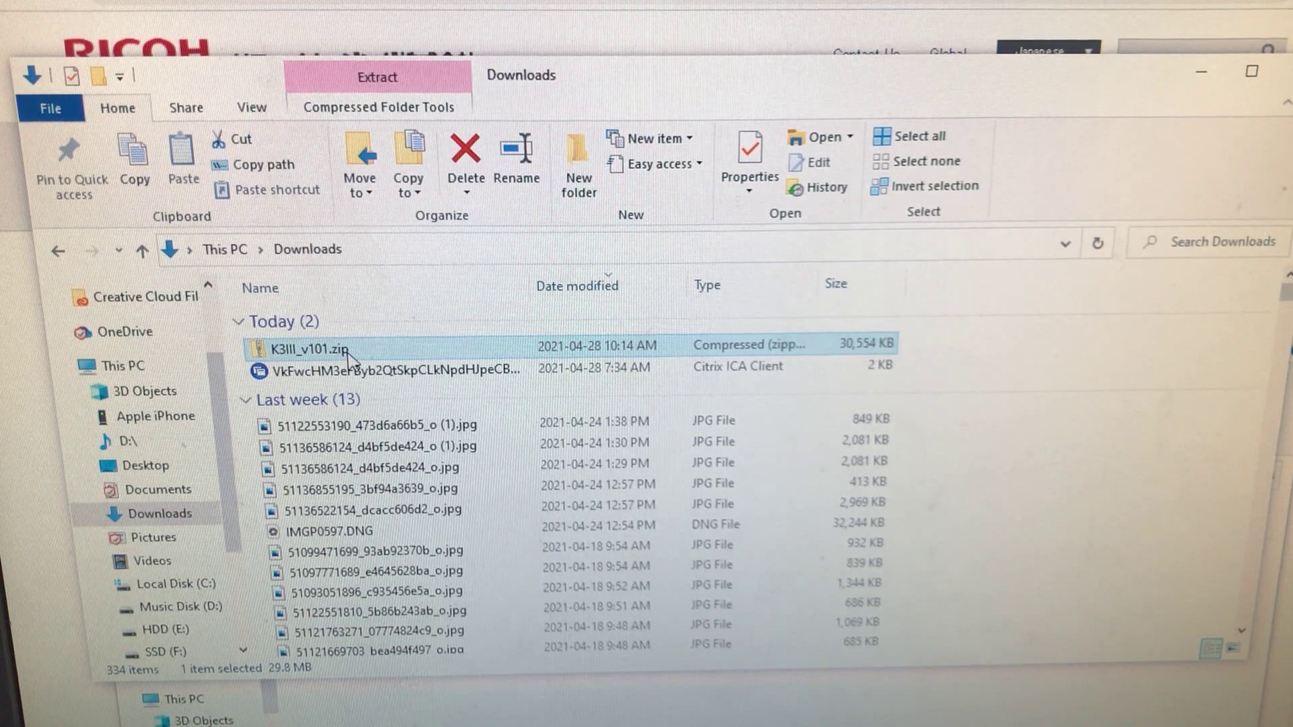
right_click(349, 355)
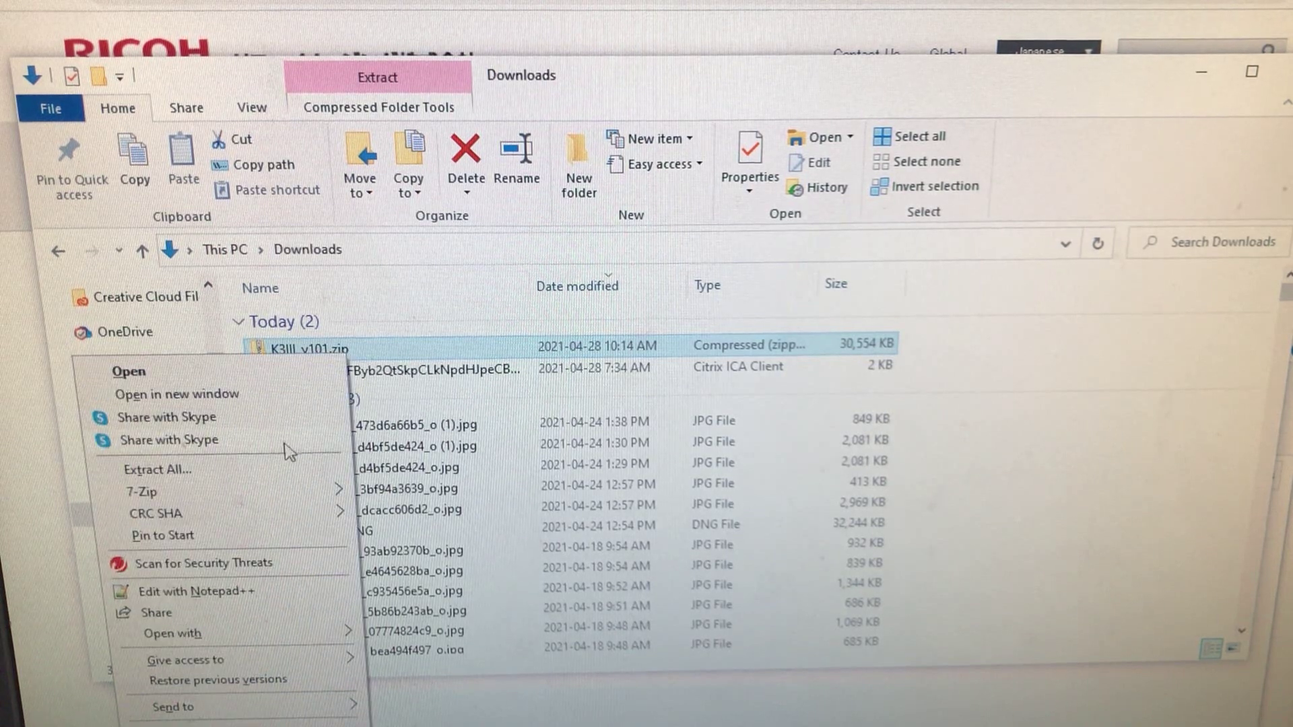
left_click(289, 471)
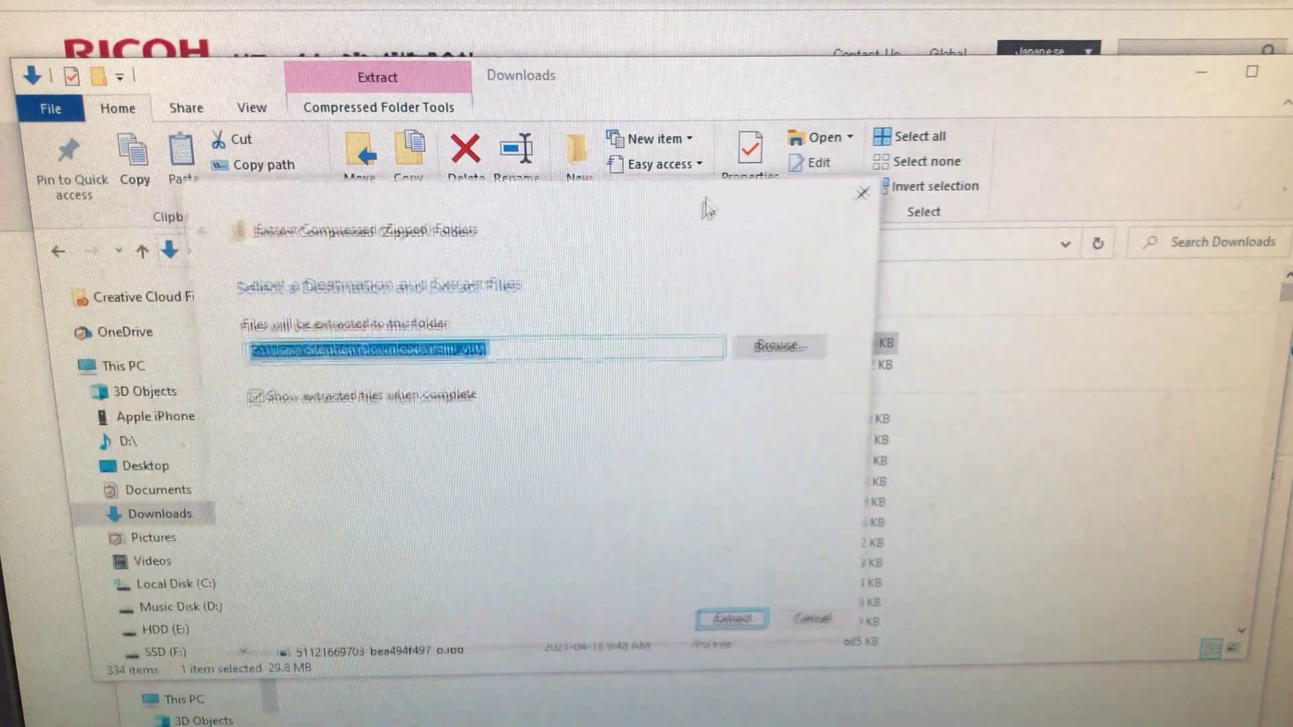
left_click(798, 572)
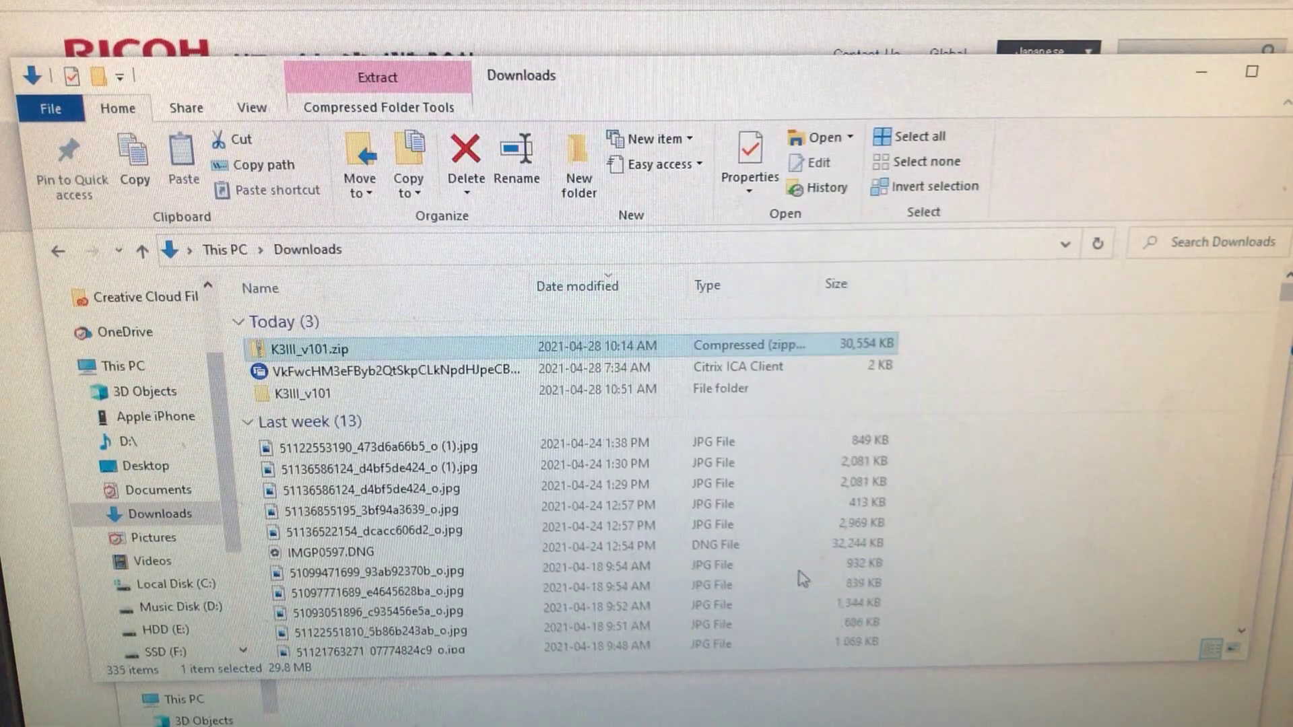
left_click(373, 348)
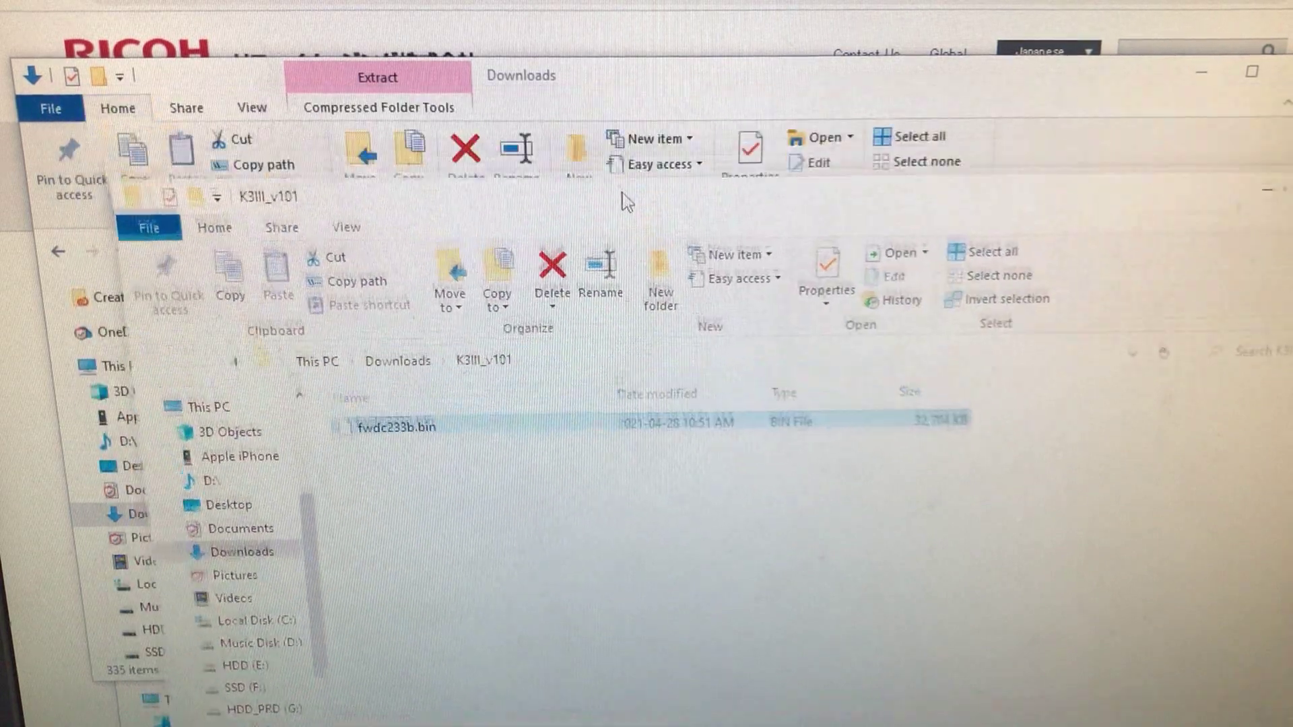
left_click_drag(571, 113, 646, 302)
left_click(620, 87)
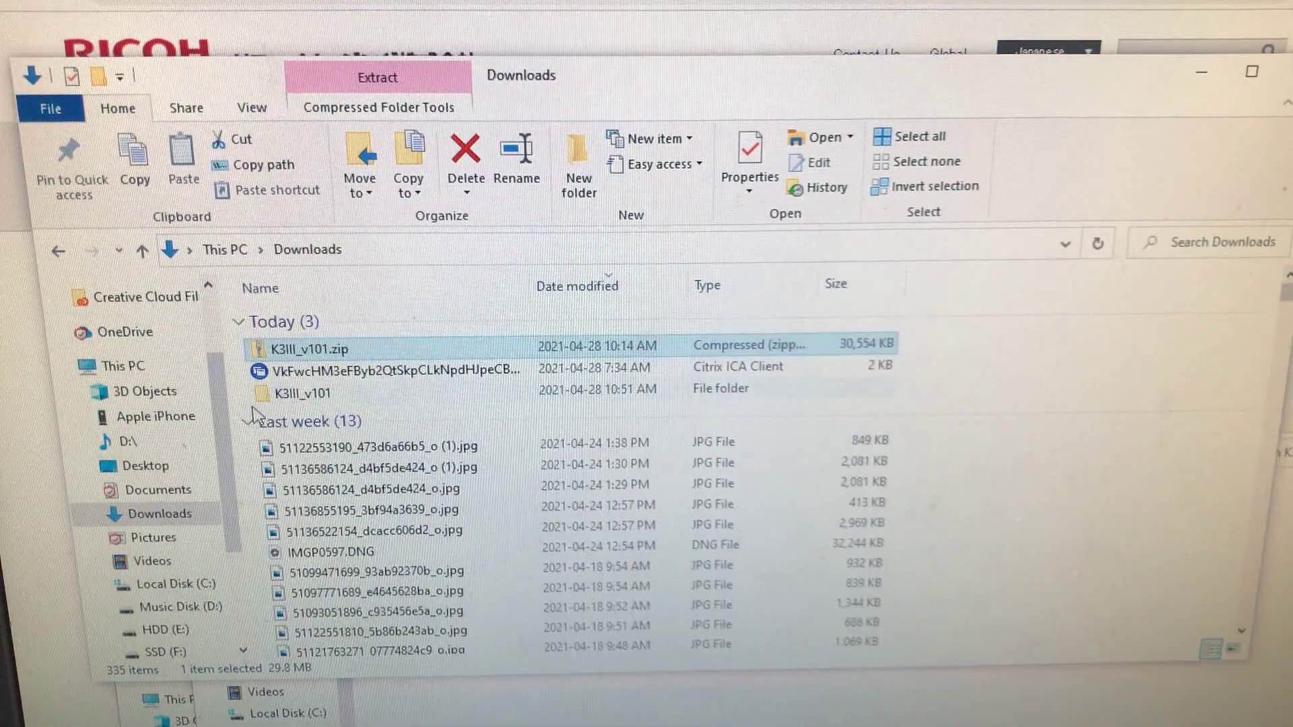
scroll(174, 515, "down", 3)
Copy fwdc233b.bin from the K3III_v101 folder into the root of K-3 III (H:).
left_click(157, 514)
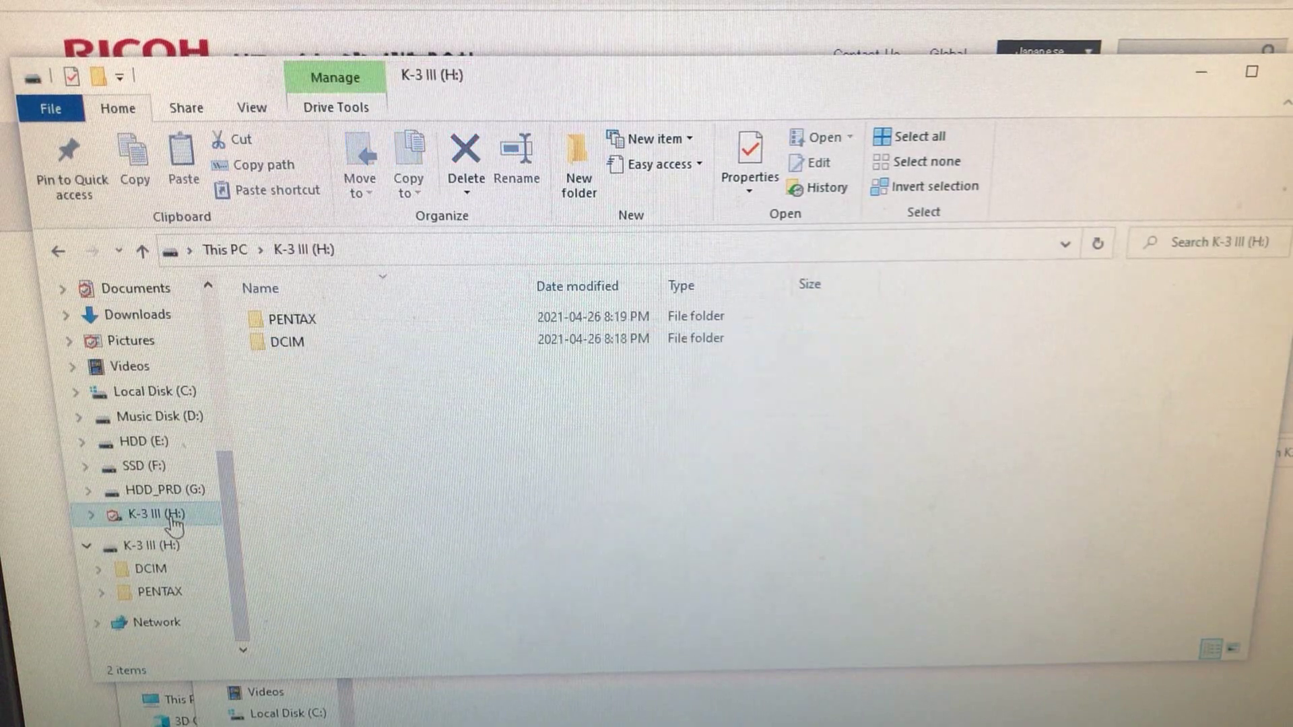
key("alt+Tab")
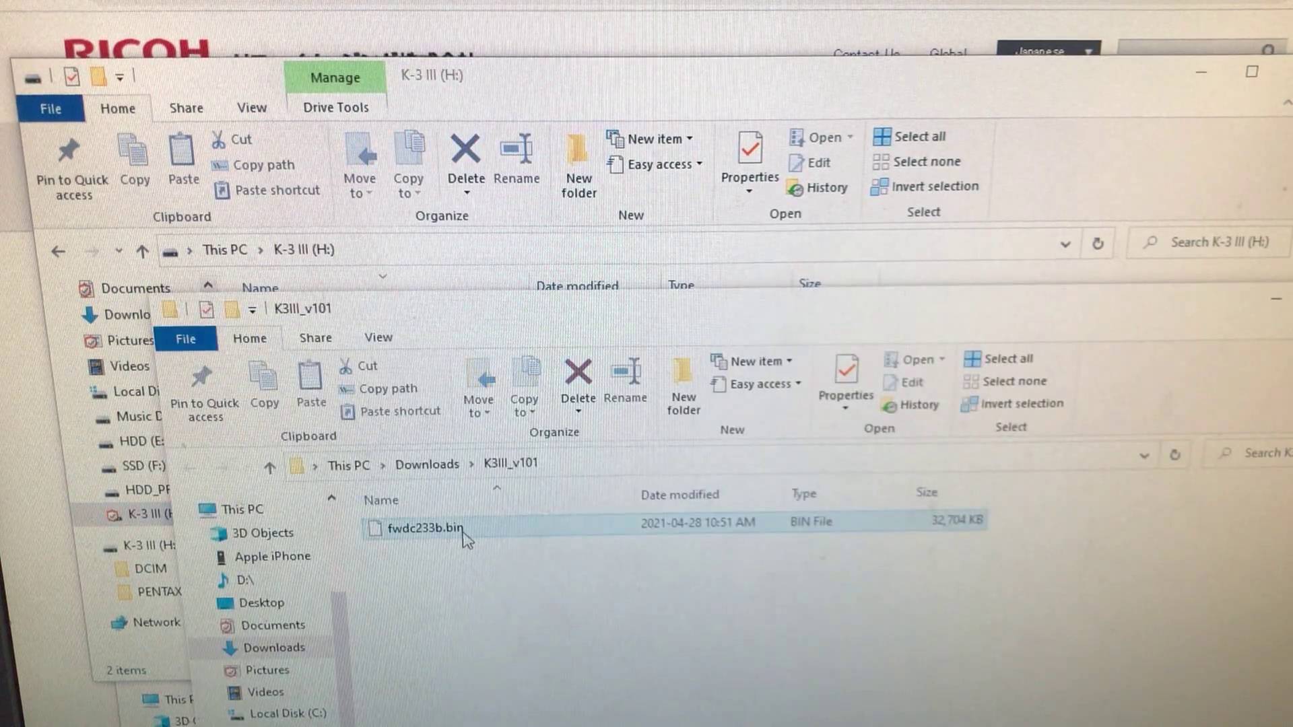
mouse_move(462, 539)
left_mouse_down()
mouse_move(445, 249)
mouse_move(459, 615)
left_mouse_up()
left_click_drag(535, 322, 546, 464)
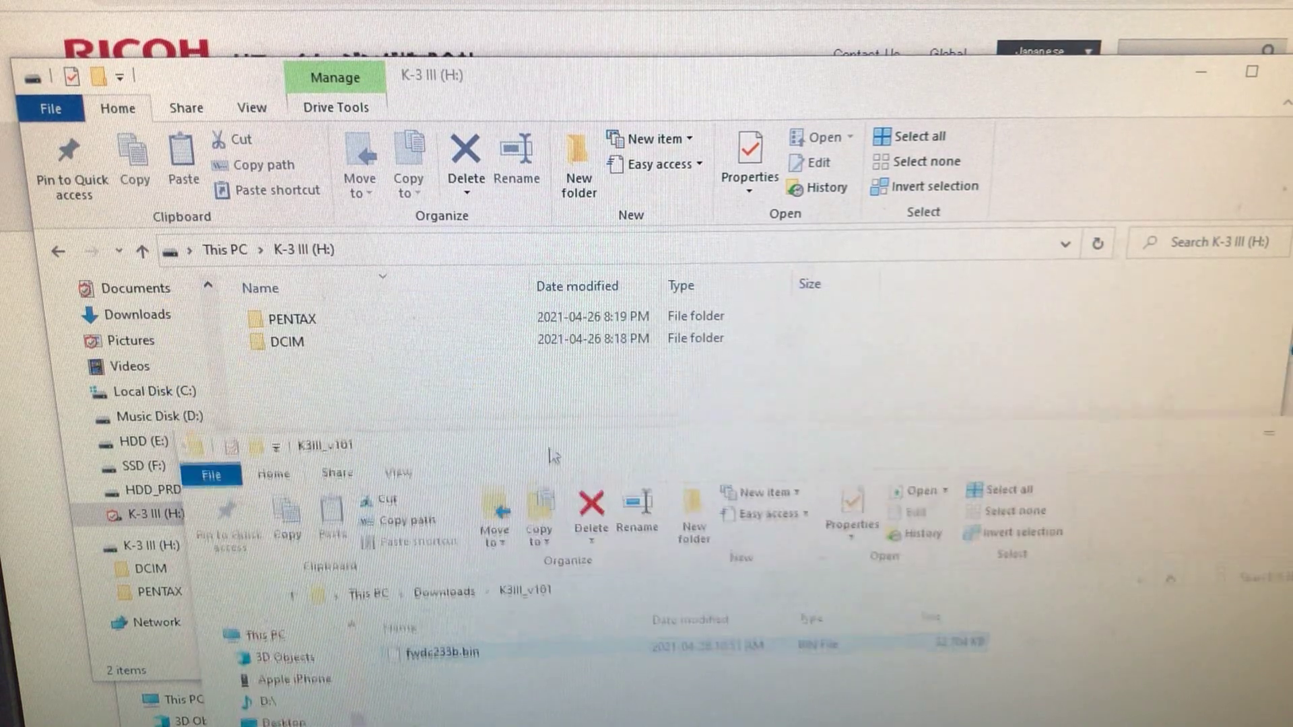
left_click(380, 389)
key("ctrl+v")
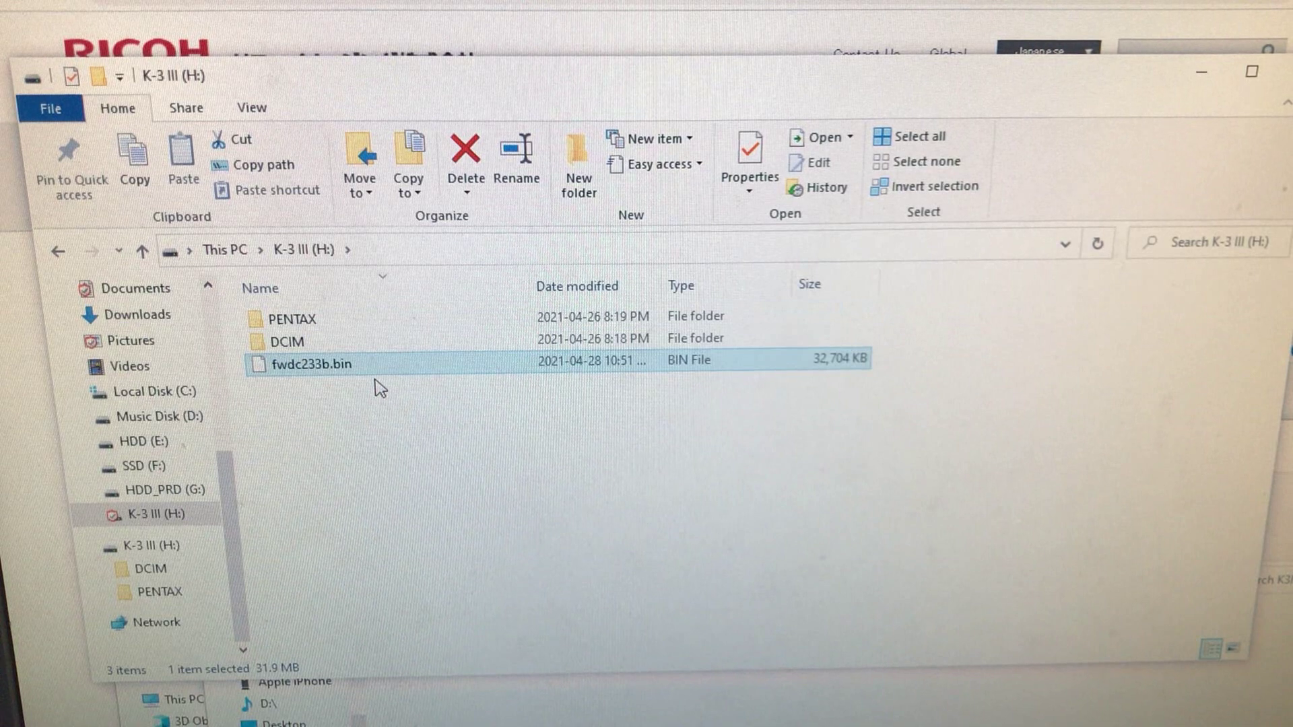
left_click(354, 439)
left_click(334, 374)
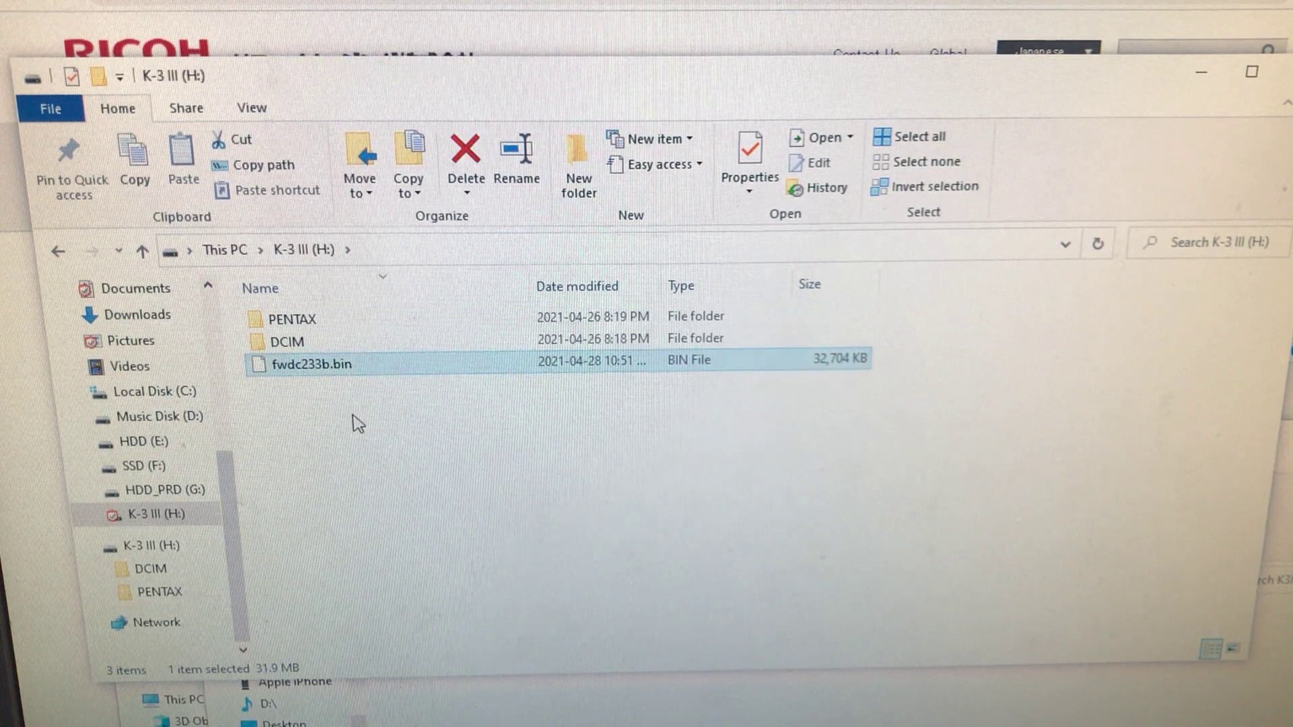